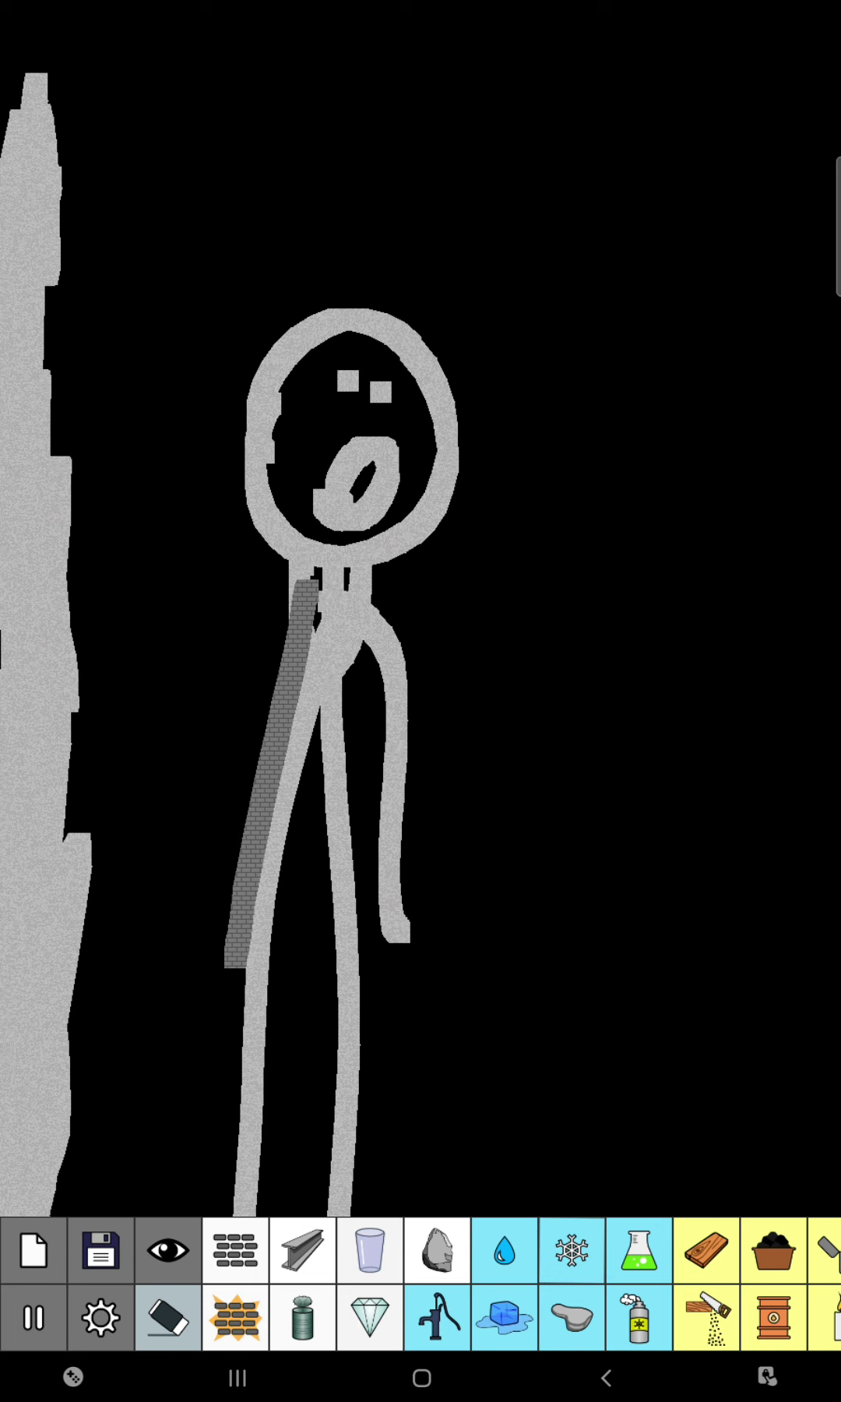
Erase the tall grey spire and its leftover slivers along the canvas's left edge.
click(168, 1318)
mouse_move(40, 77)
mouse_down()
mouse_move(39, 219)
mouse_move(22, 329)
mouse_move(33, 411)
mouse_move(33, 658)
mouse_move(50, 728)
mouse_move(23, 964)
mouse_move(50, 1051)
mouse_move(17, 1046)
mouse_move(22, 1205)
mouse_move(69, 1130)
mouse_up()
mouse_move(73, 996)
mouse_down()
mouse_move(73, 901)
mouse_move(82, 898)
mouse_up()
Erase the last grey slivers on the left and the figure's square eyes.
mouse_move(74, 678)
mouse_down()
mouse_move(74, 650)
mouse_move(77, 692)
mouse_up()
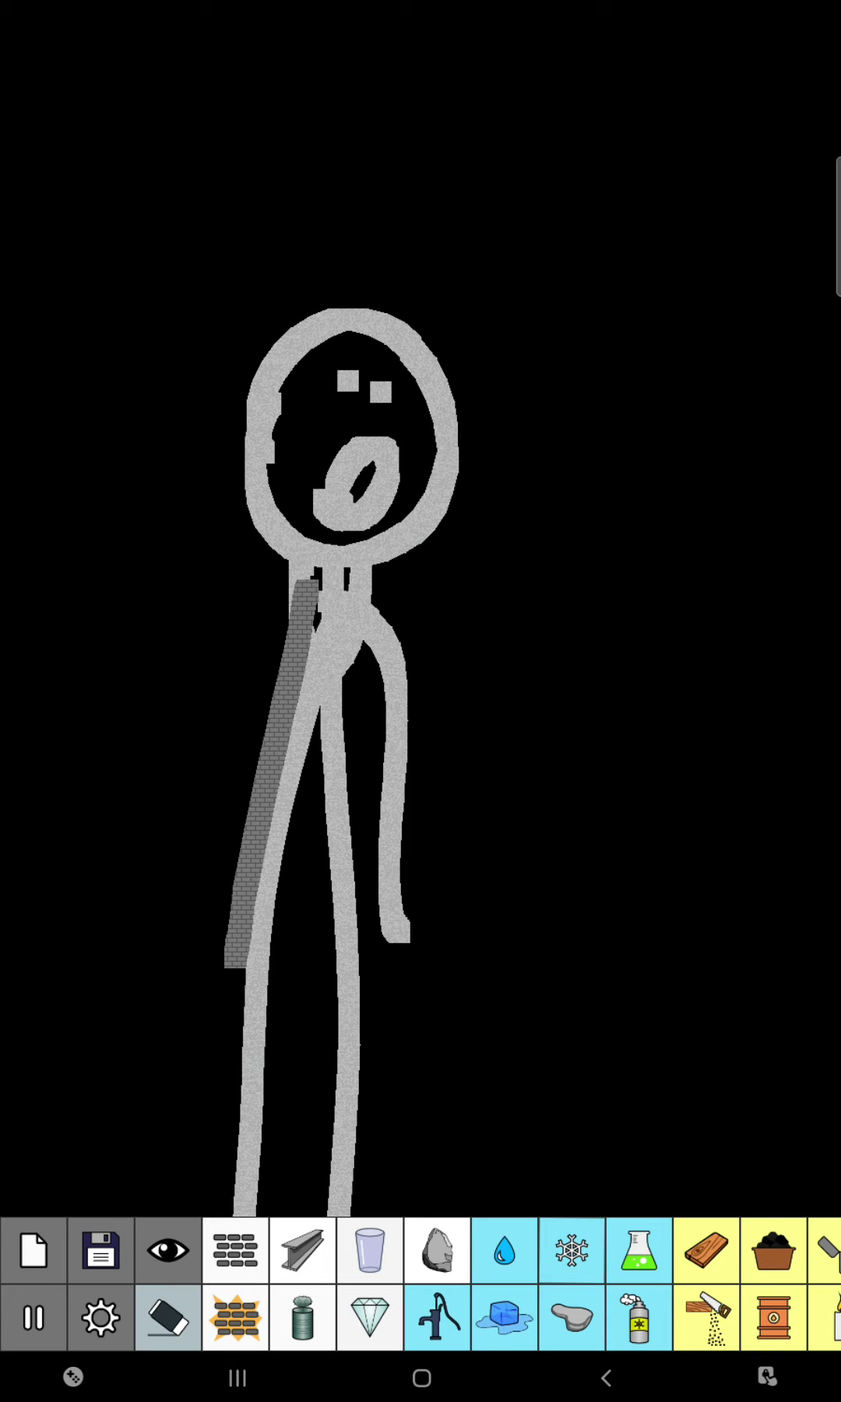
click(168, 1317)
click(349, 380)
click(380, 392)
Draw new square Rock eyes on the face, then erase them again.
click(437, 1249)
click(311, 394)
click(347, 382)
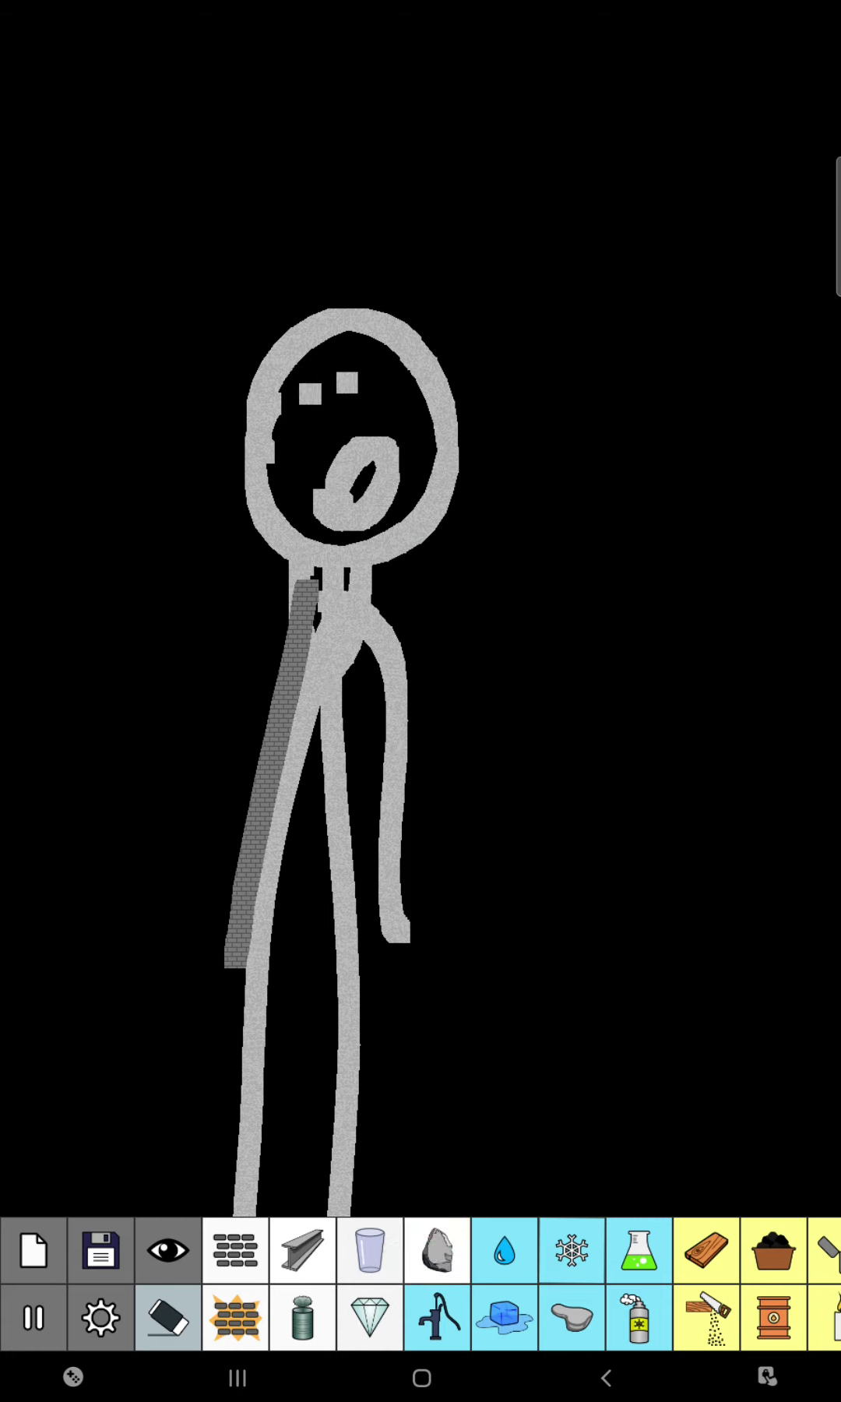
click(167, 1319)
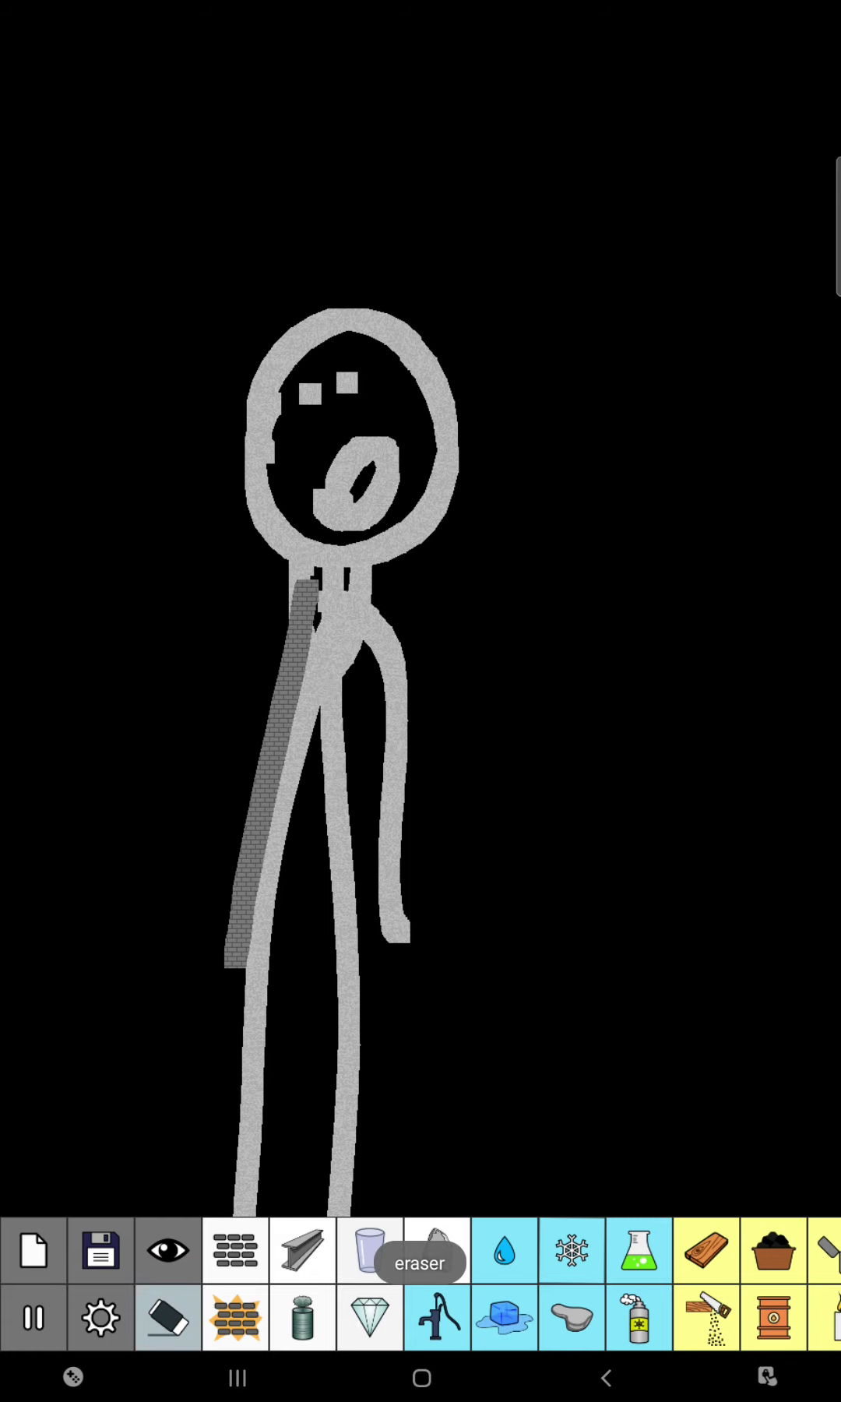
click(311, 393)
click(347, 381)
click(292, 375)
Erase the head's top-left arc and draw a Rock stroke across the torso.
drag(400, 335, 256, 473)
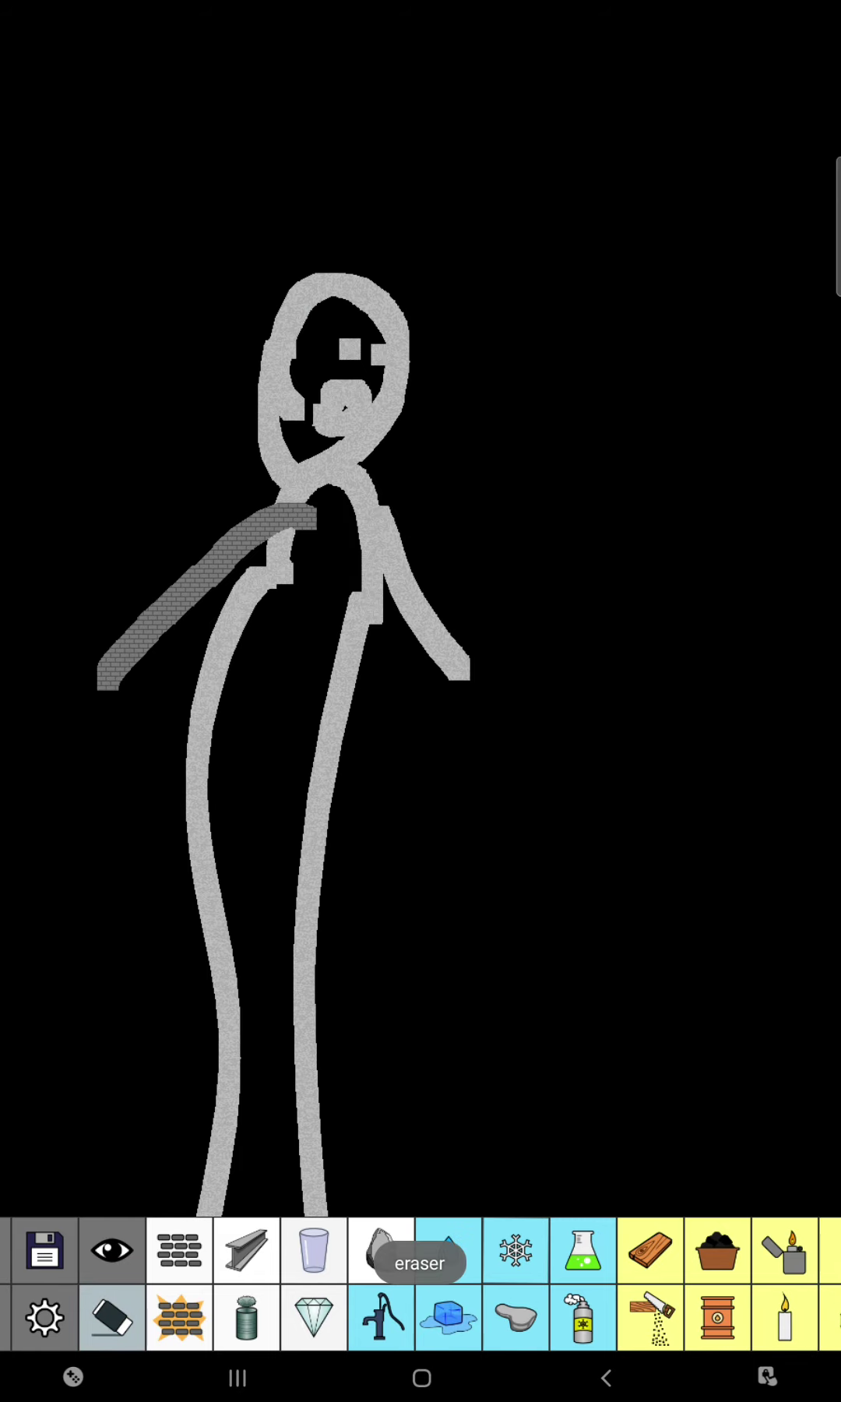
click(381, 1250)
mouse_move(293, 553)
mouse_down()
mouse_move(305, 575)
mouse_move(355, 608)
mouse_up()
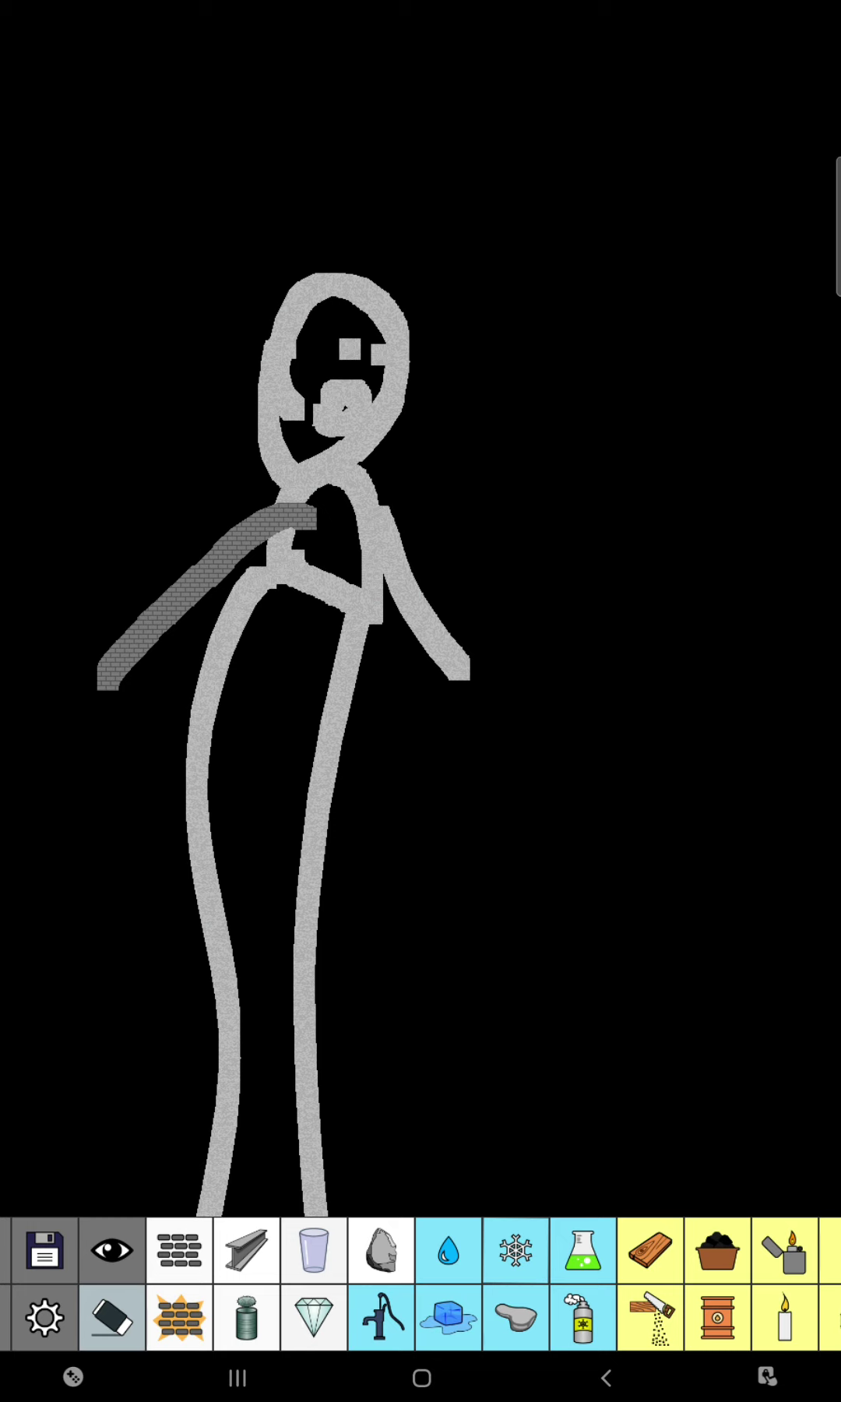
Sketch two long strokes, one through the grey figure's body and one to its right.
drag(324, 476, 236, 1210)
drag(480, 438, 389, 1139)
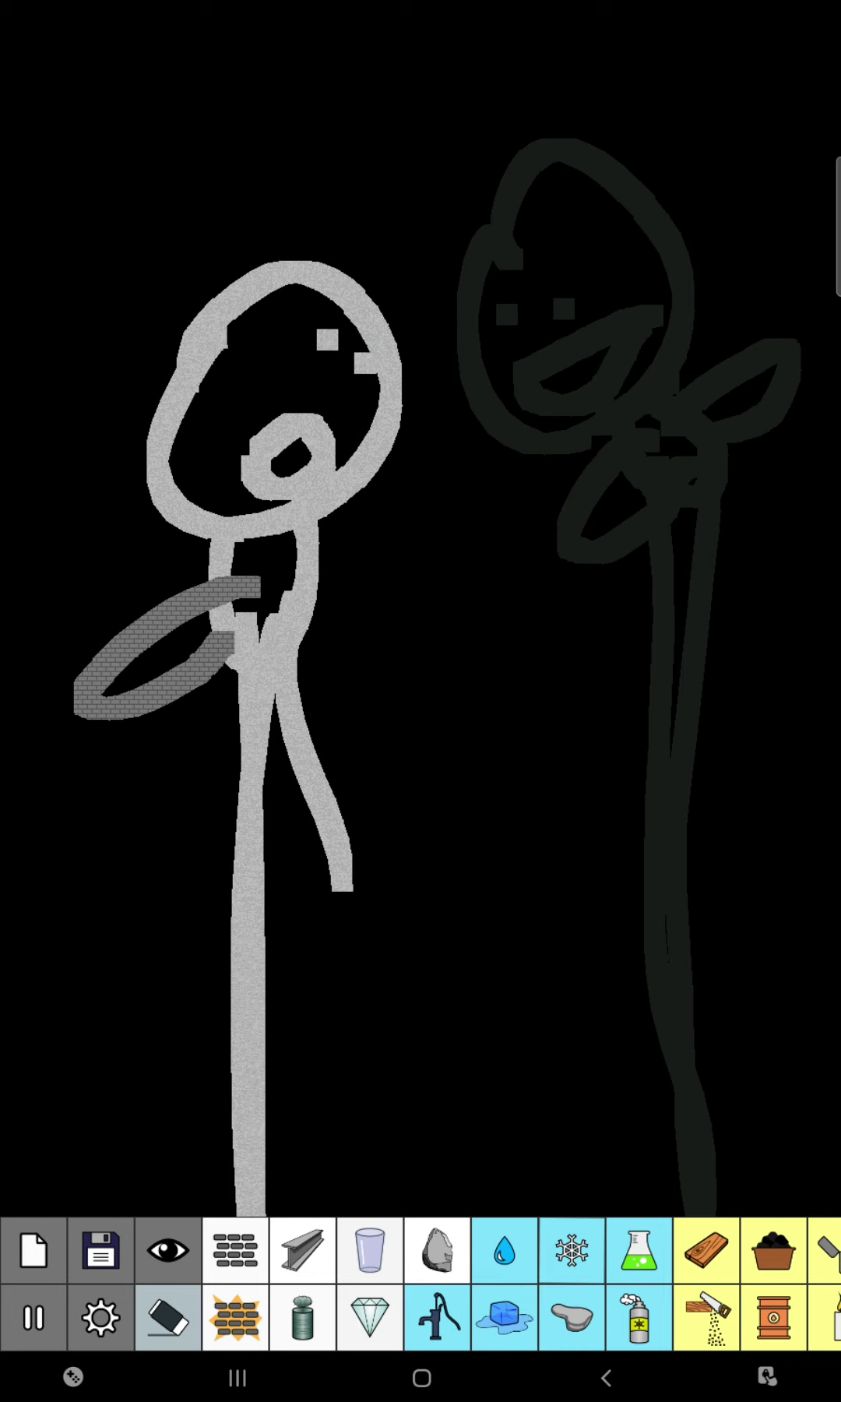
scroll(420, 1284, right, 10)
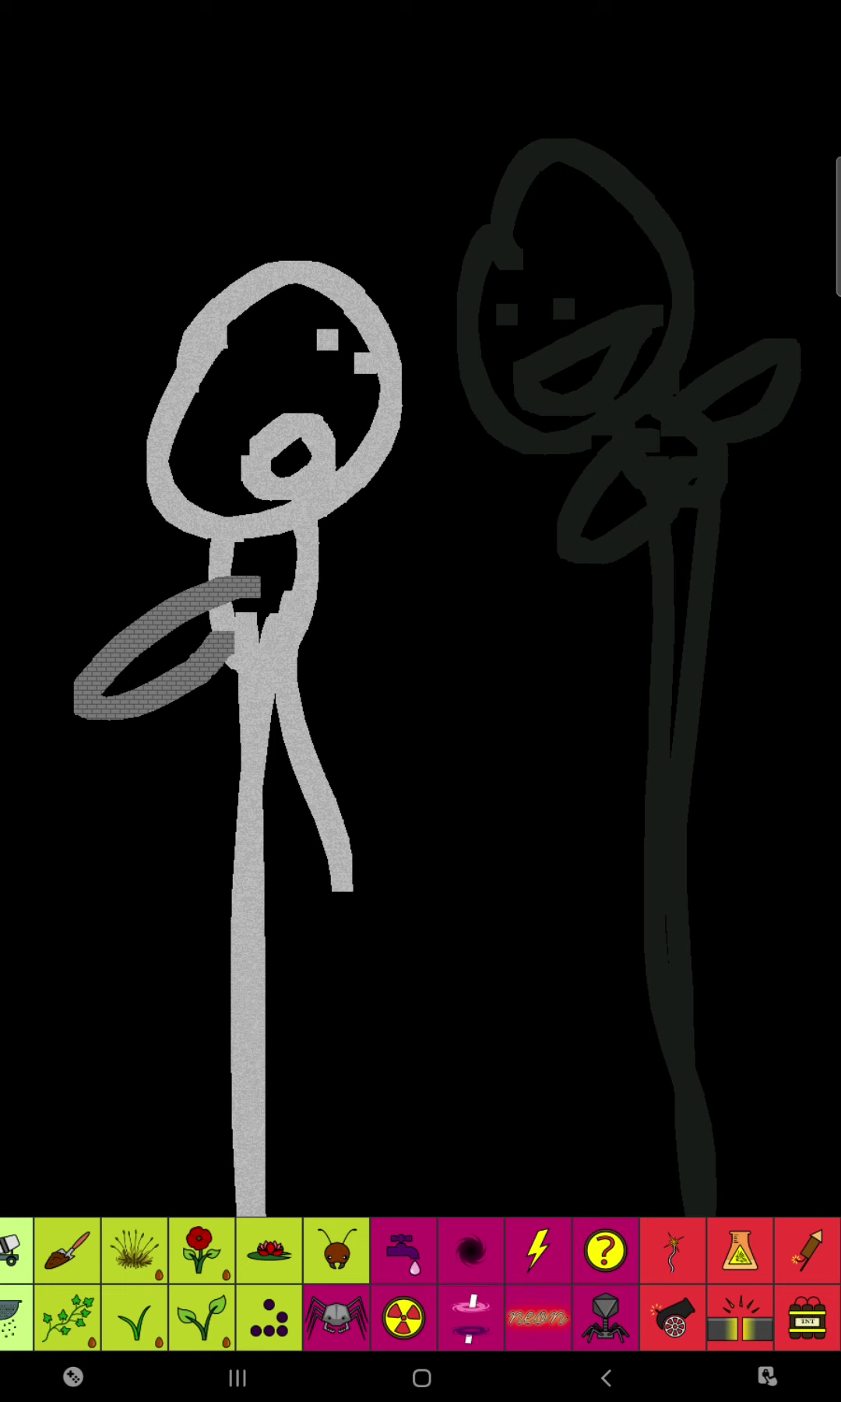
scroll(420, 1283, left, 15)
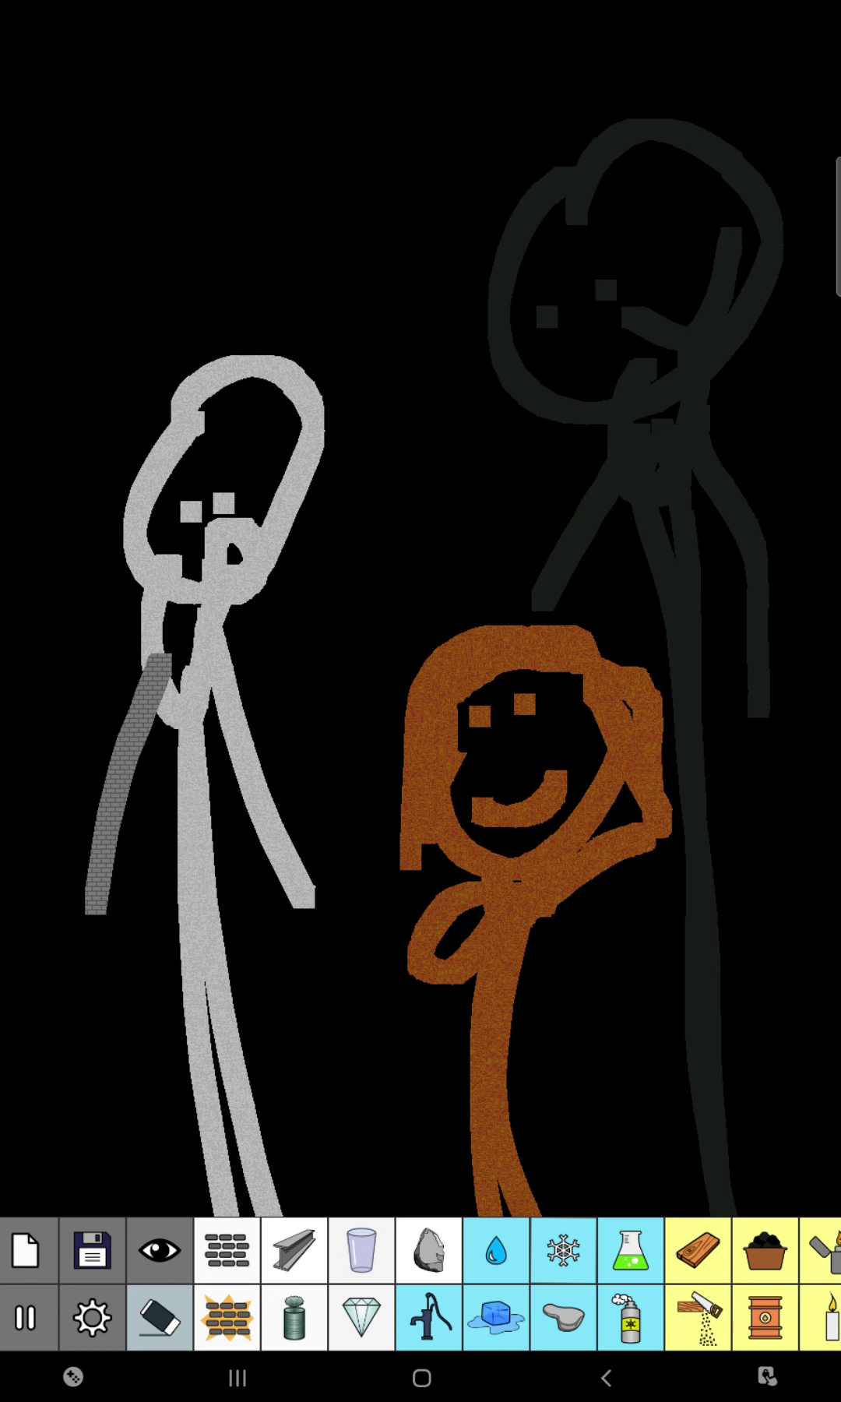
Pour Saw Dust in a line along the top edge of the canvas.
click(697, 1317)
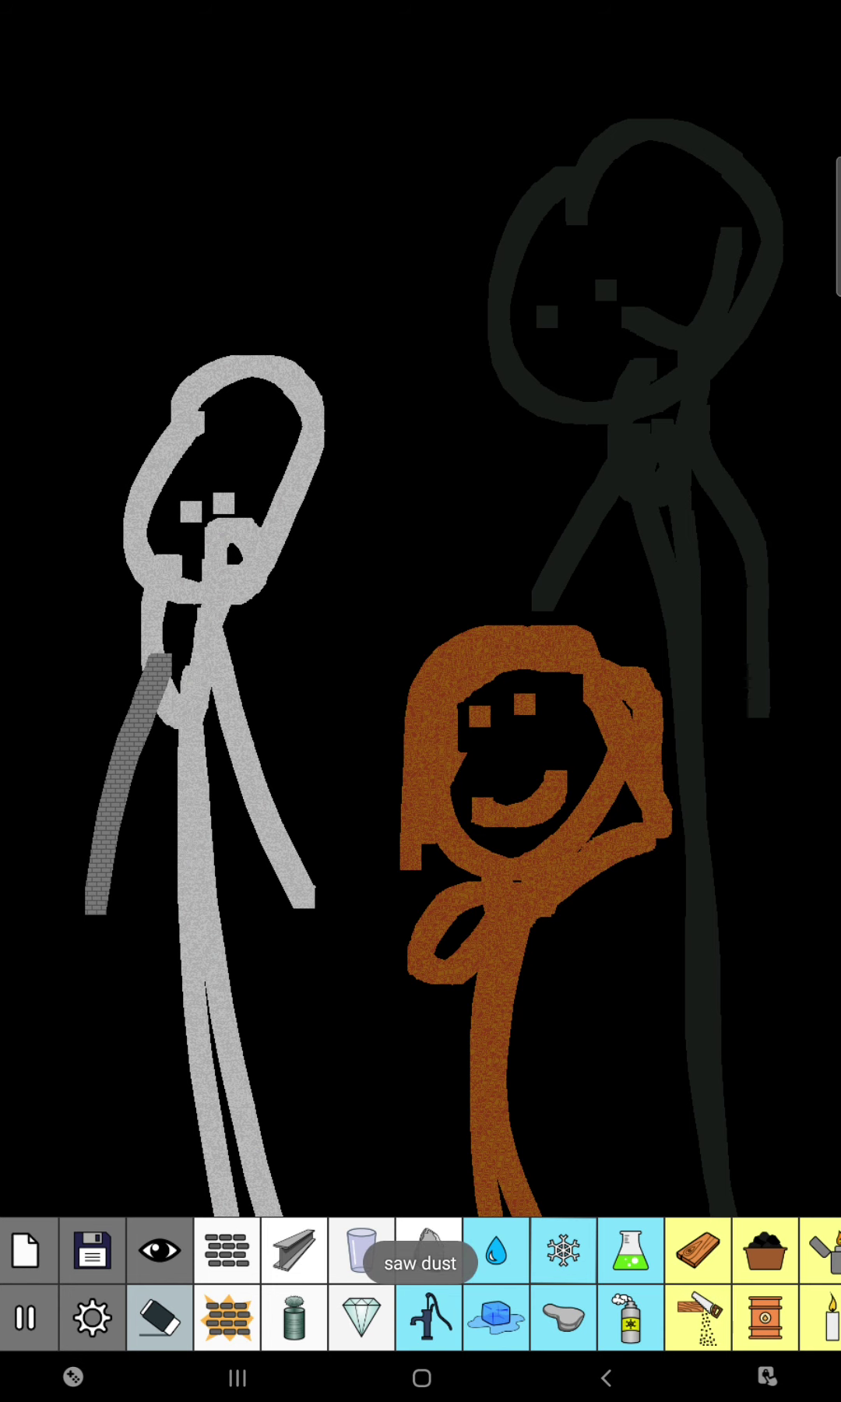
mouse_move(10, 40)
mouse_down()
mouse_move(718, 2)
mouse_move(837, 32)
mouse_up()
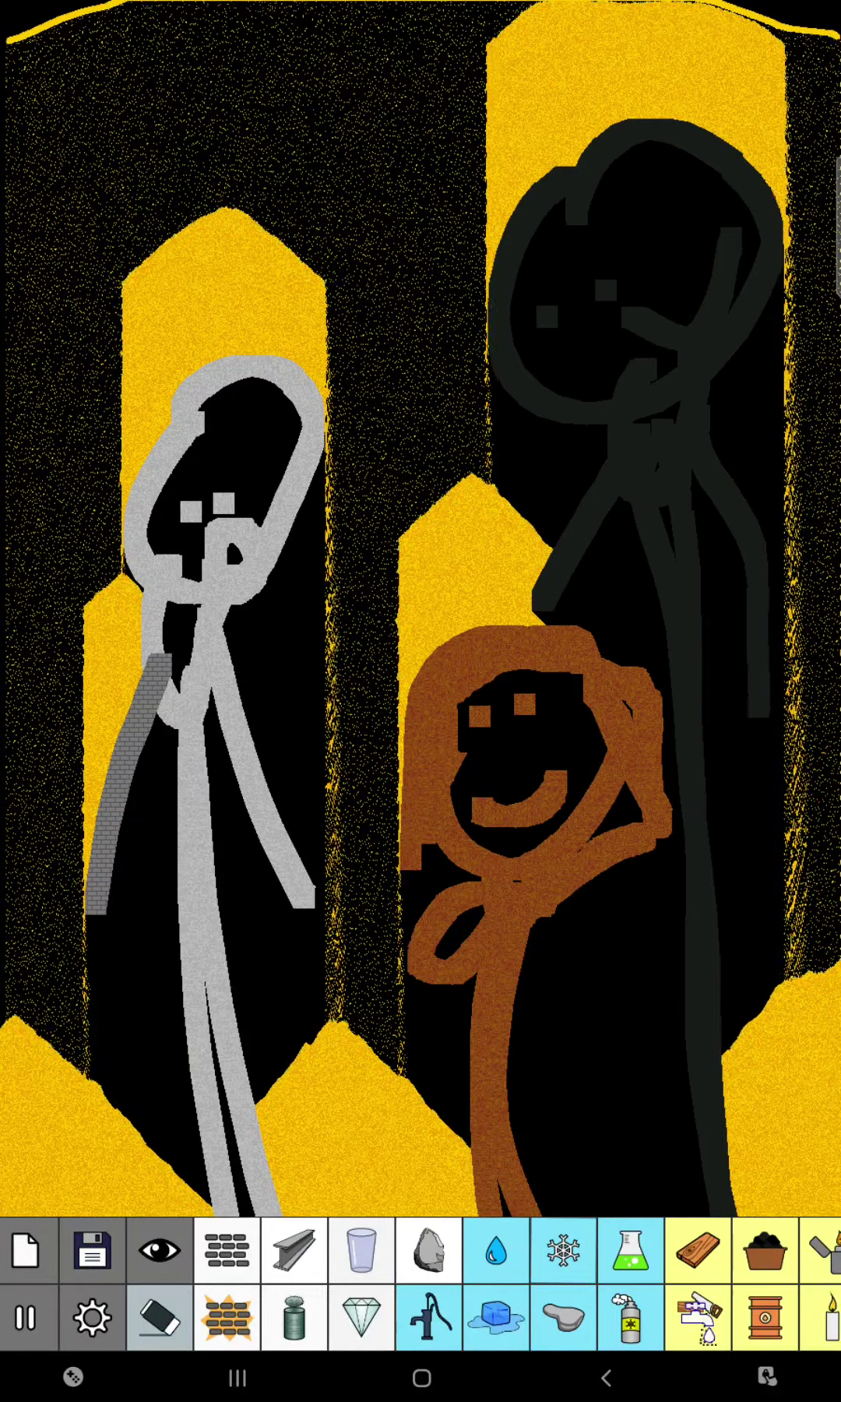
Pick the eraser to clear the scattered sawdust specks from the background.
click(159, 1318)
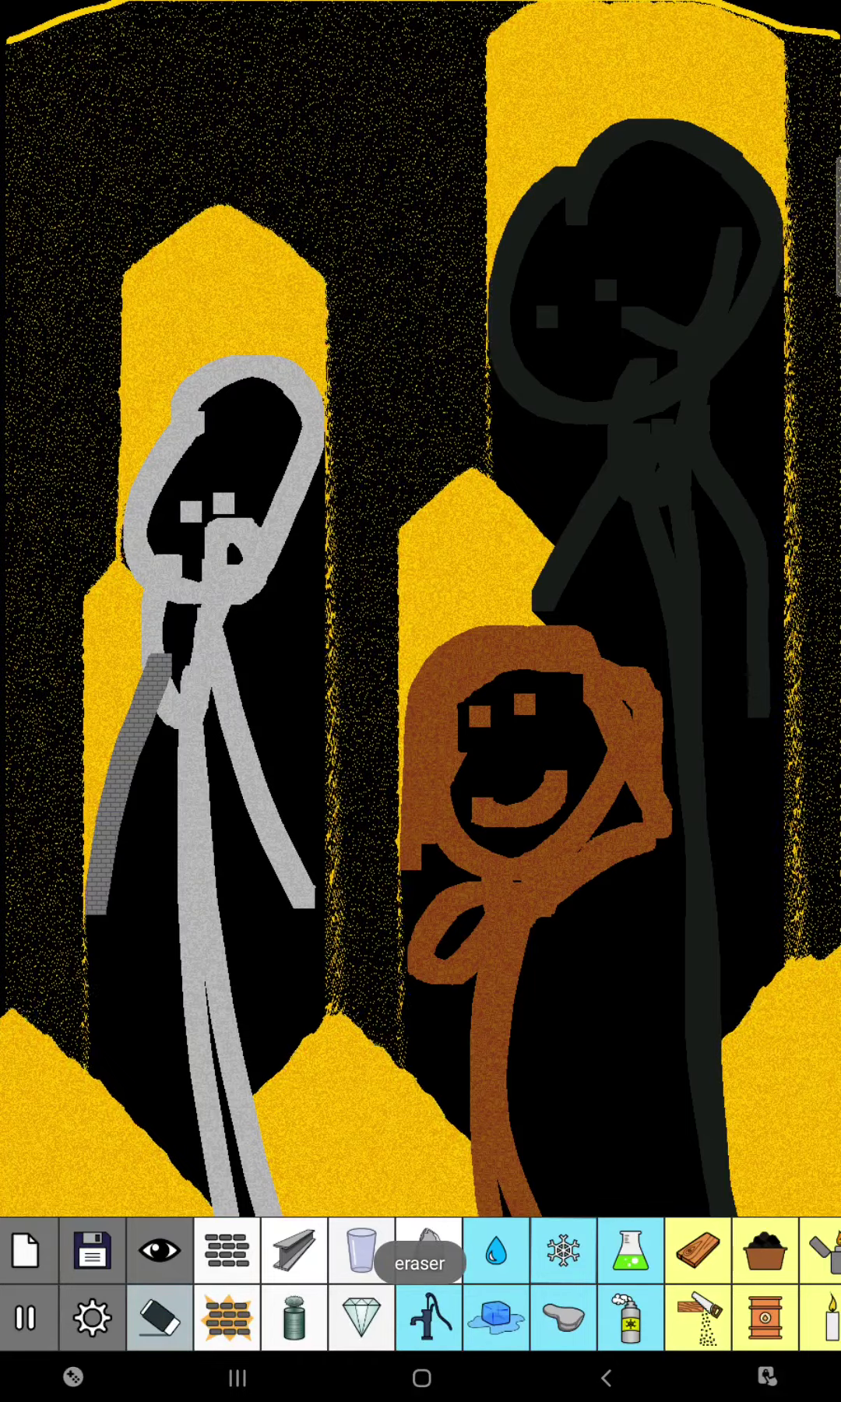